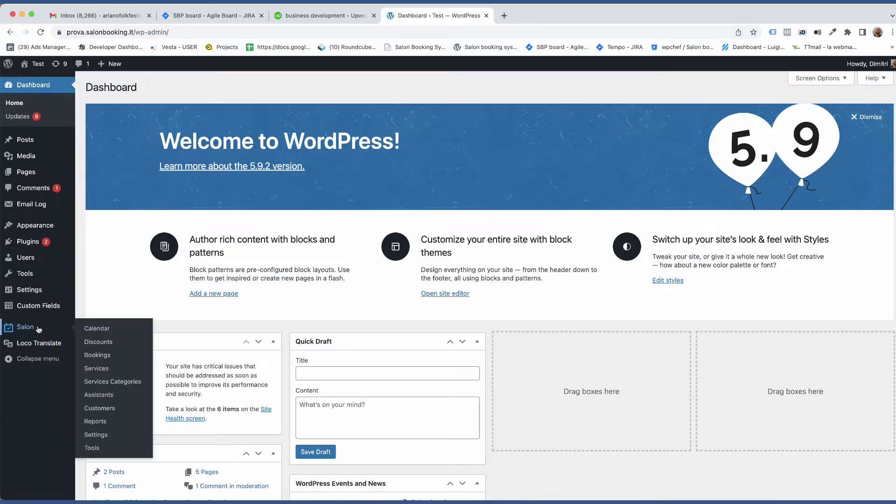
# Under Booking Rules, choose Advanced availability mode and allow 3 customers per session
pyautogui.click(100, 436)
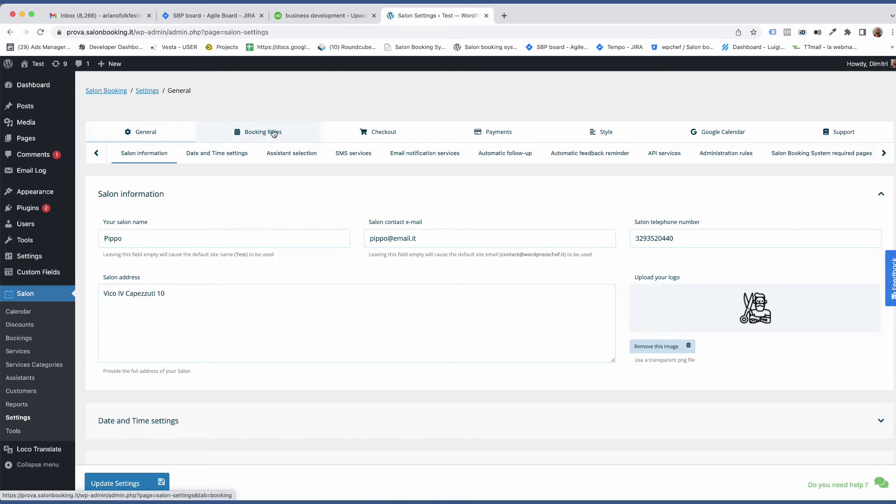
pyautogui.click(277, 133)
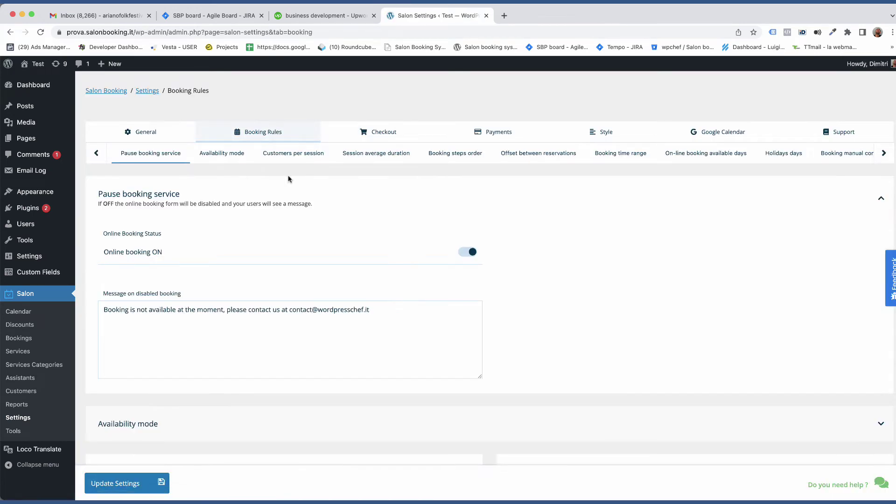
pyautogui.scroll(-2, 299, 206)
pyautogui.scroll(-5, 301, 217)
pyautogui.click(248, 167)
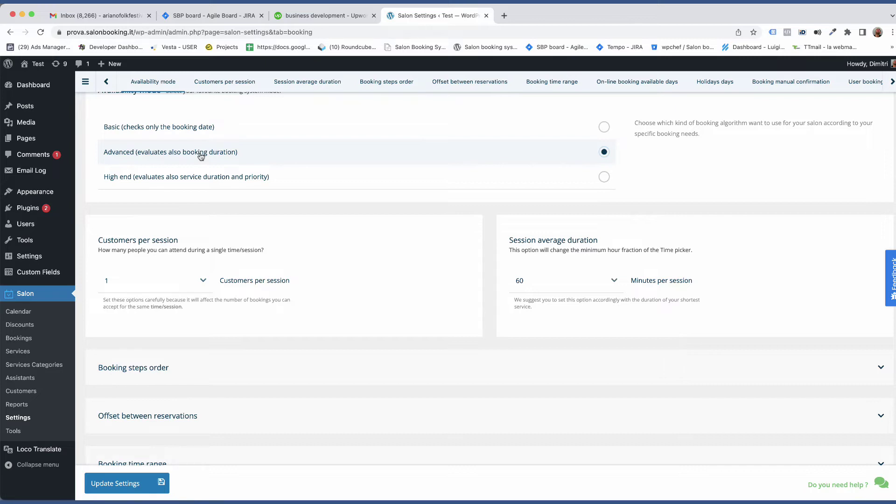
pyautogui.scroll(-2, 448, 244)
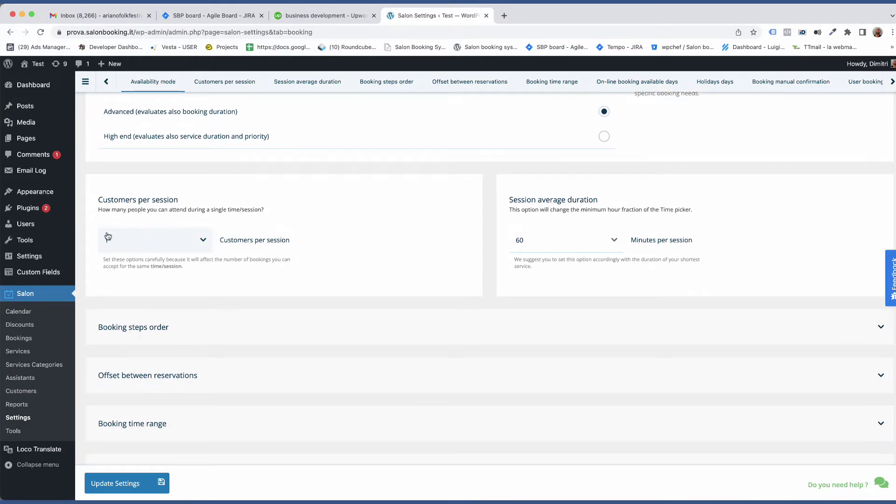
pyautogui.click(144, 241)
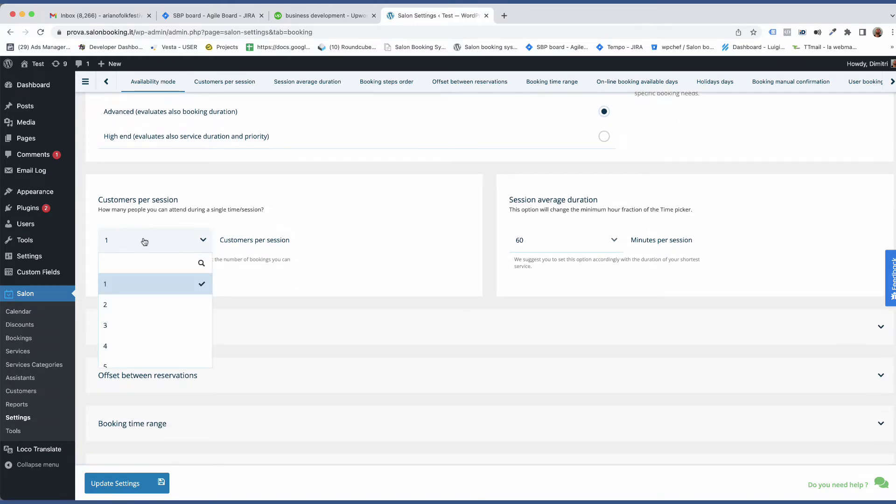
pyautogui.click(127, 326)
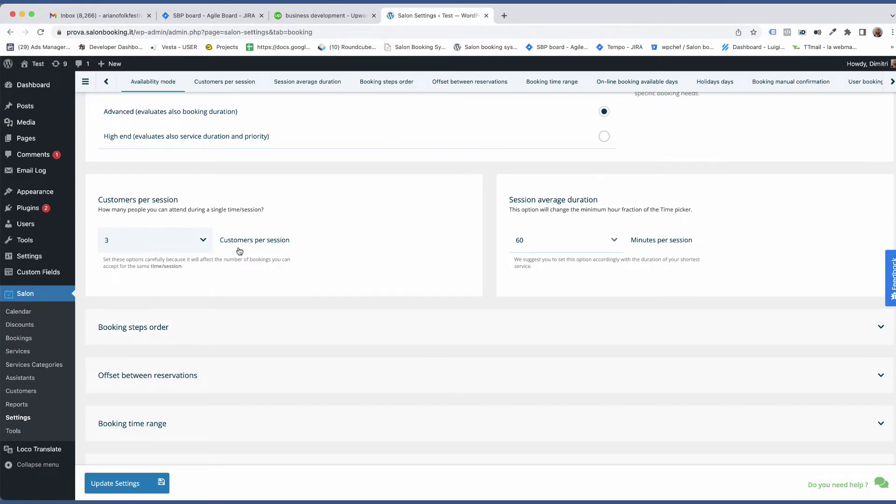
pyautogui.scroll(-3, 233, 249)
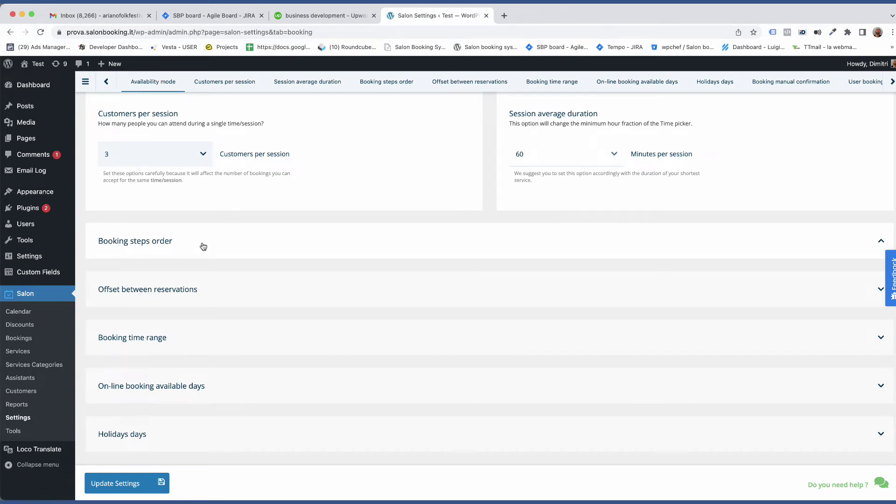
# Keep Change order enabled and preview the form: Haircut, then an assistant, then date and time
pyautogui.click(203, 246)
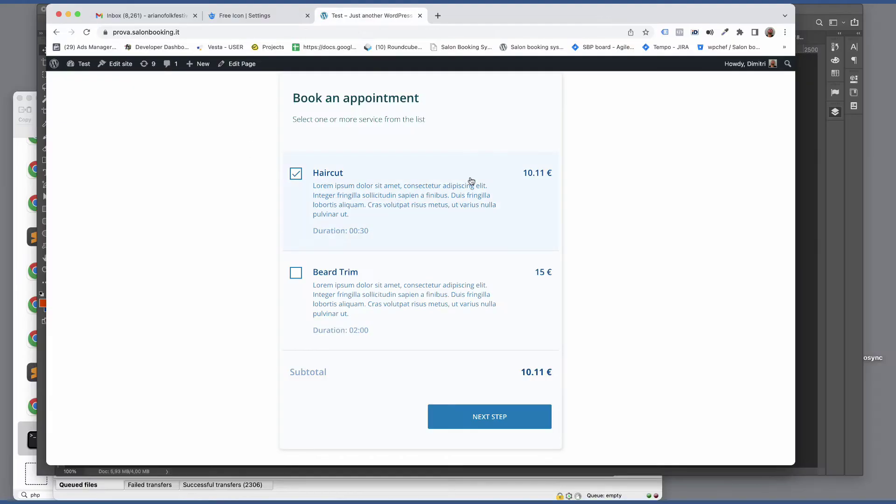
pyautogui.scroll(-2, 369, 224)
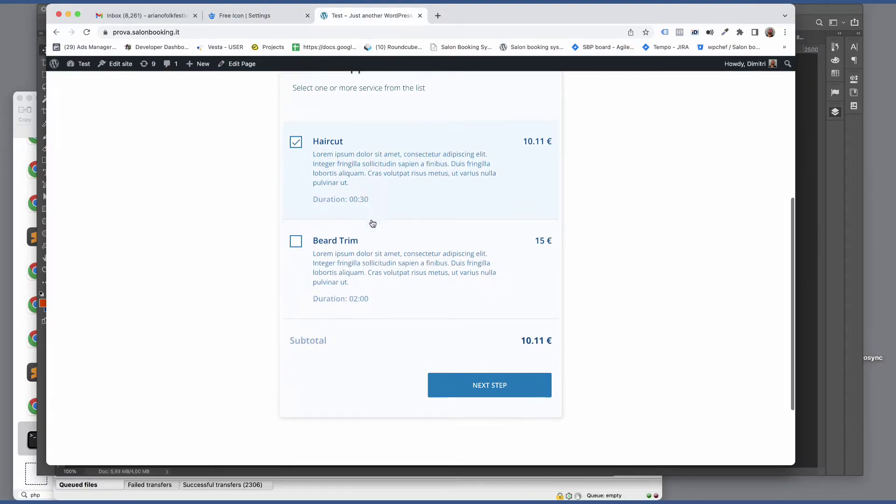
pyautogui.click(476, 371)
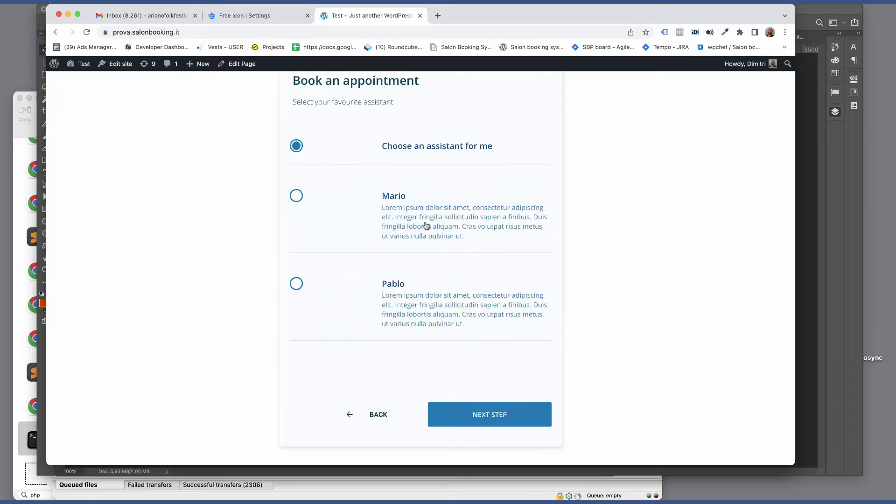
pyautogui.click(407, 216)
pyautogui.click(485, 413)
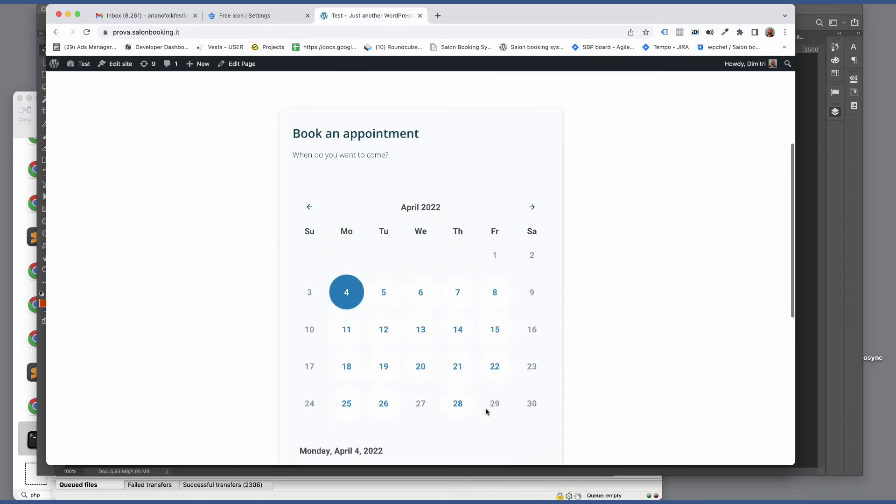
pyautogui.scroll(-5, 368, 230)
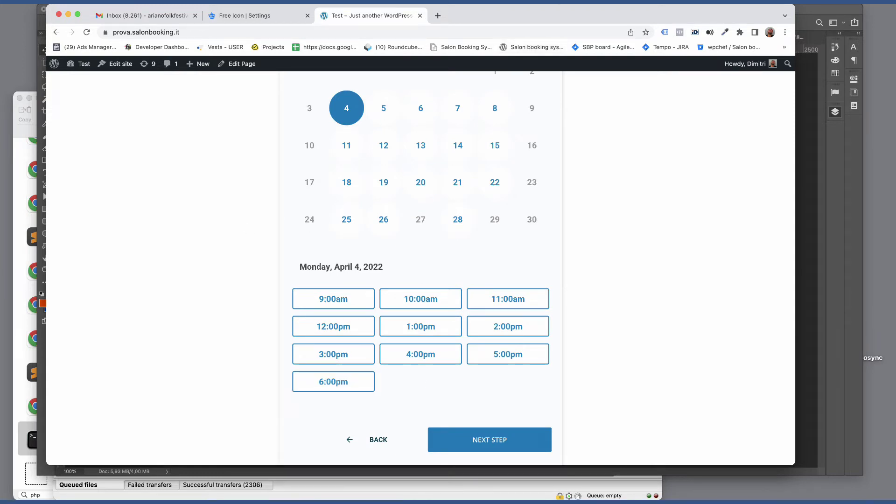
pyautogui.click(555, 2)
pyautogui.click(574, 12)
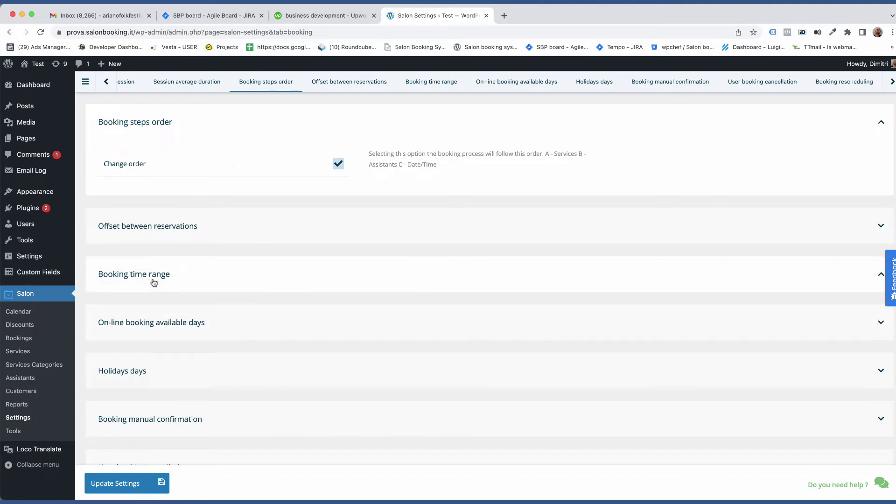
# Set Booking time range to start at half hour and end at 2 months
pyautogui.click(153, 279)
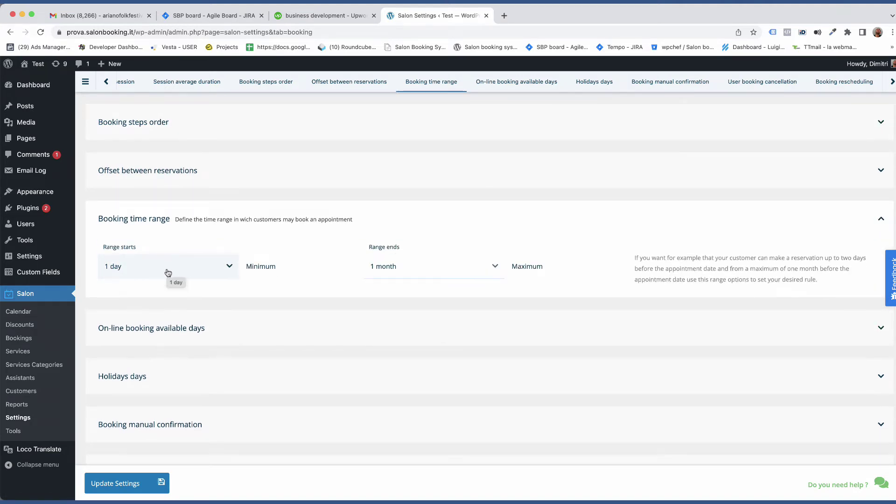
pyautogui.click(168, 273)
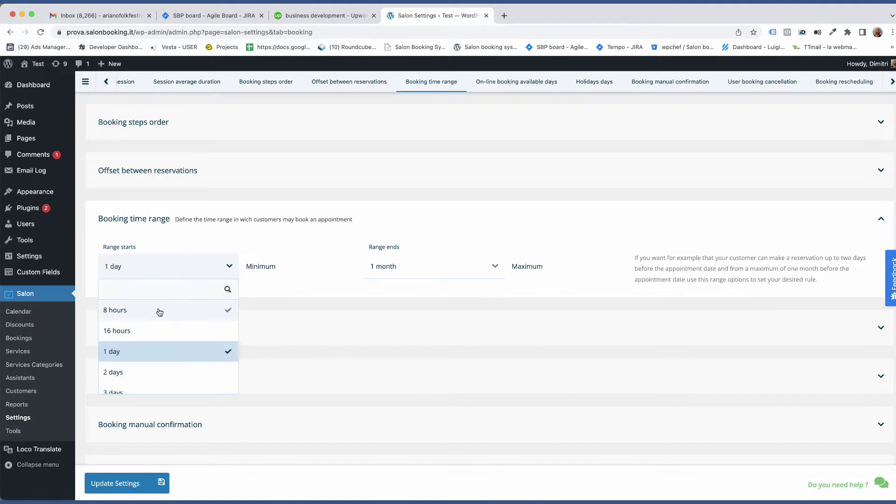
pyautogui.scroll(6, 158, 332)
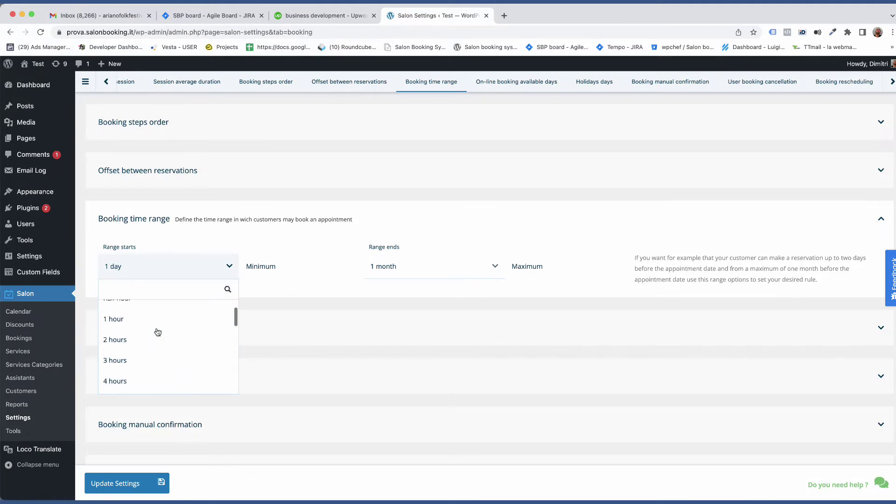
pyautogui.click(158, 331)
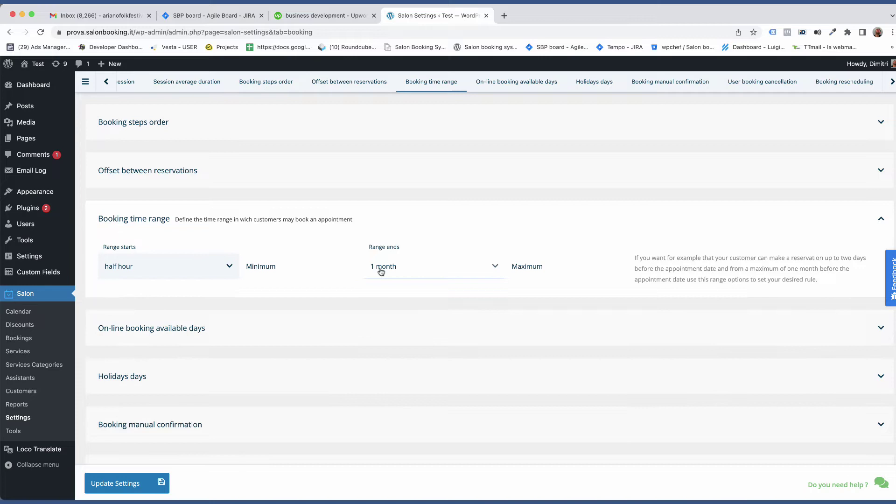
pyautogui.click(424, 267)
pyautogui.scroll(-2, 396, 338)
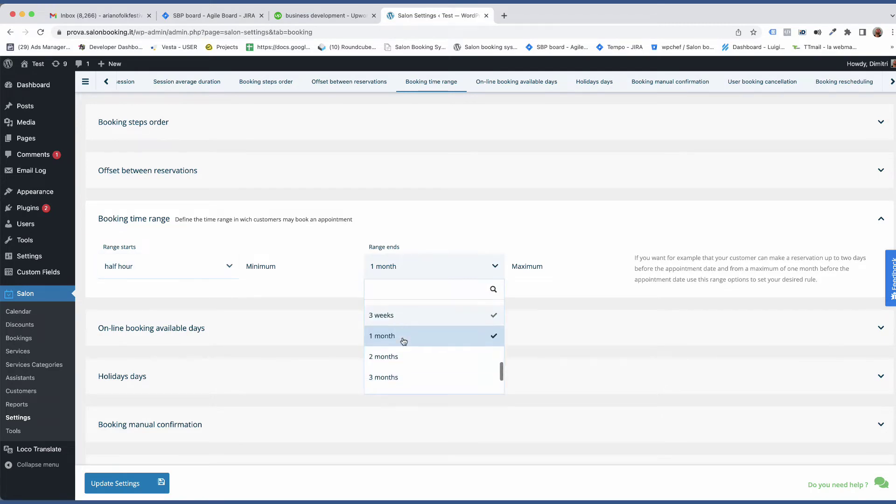
pyautogui.click(390, 335)
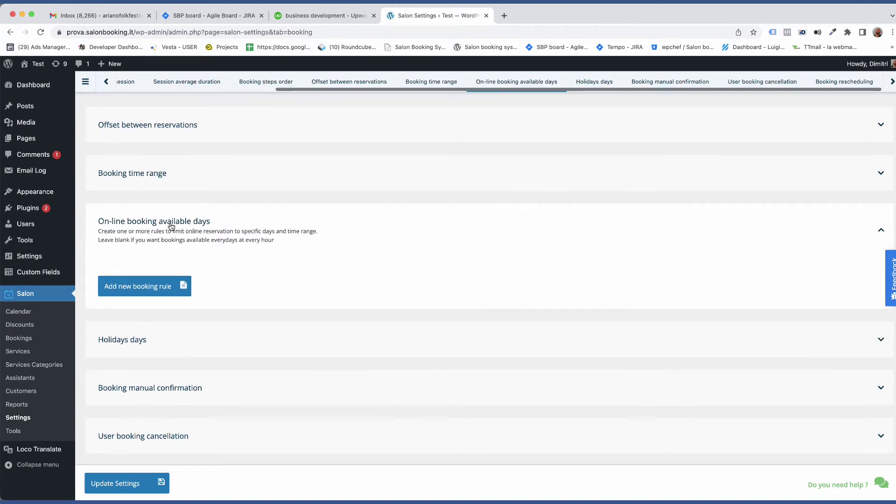
# Add a weekday rule without Sunday and Saturday, with the afternoon shift running 14:40 to 20:00
pyautogui.scroll(-1, 261, 235)
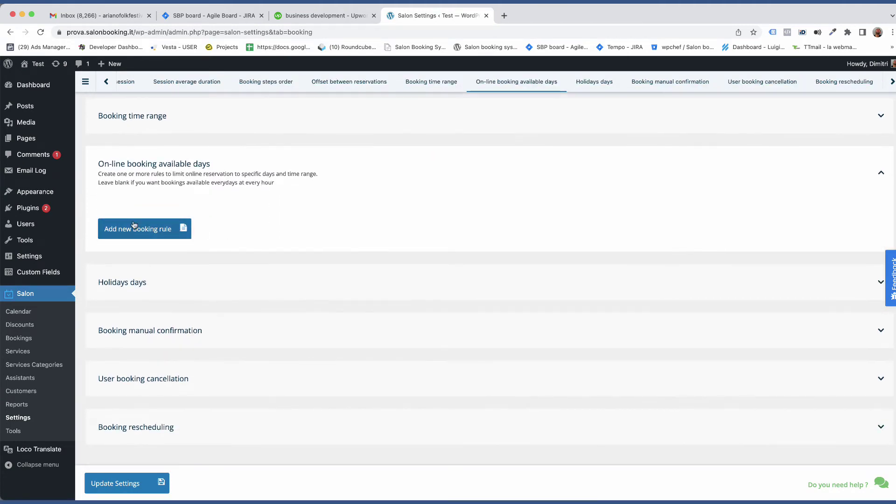
pyautogui.click(118, 224)
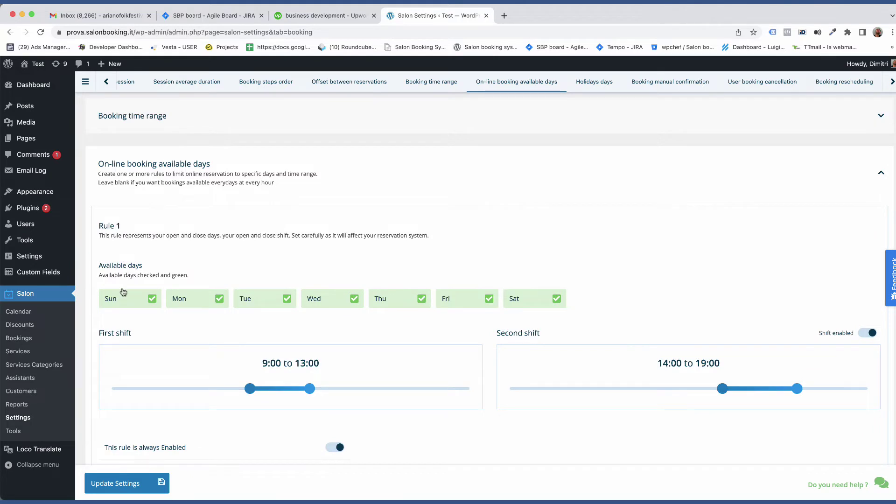
pyautogui.click(124, 304)
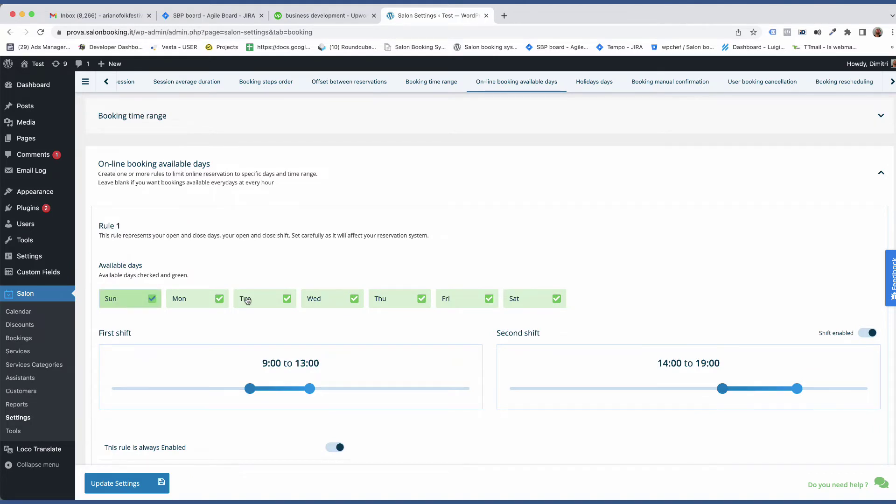
pyautogui.click(523, 303)
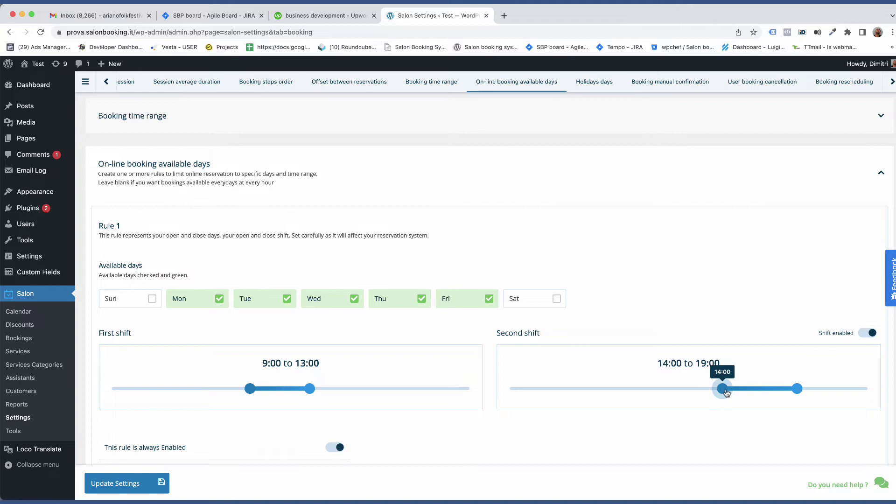
pyautogui.moveTo(722, 390); pyautogui.dragTo(736, 395)
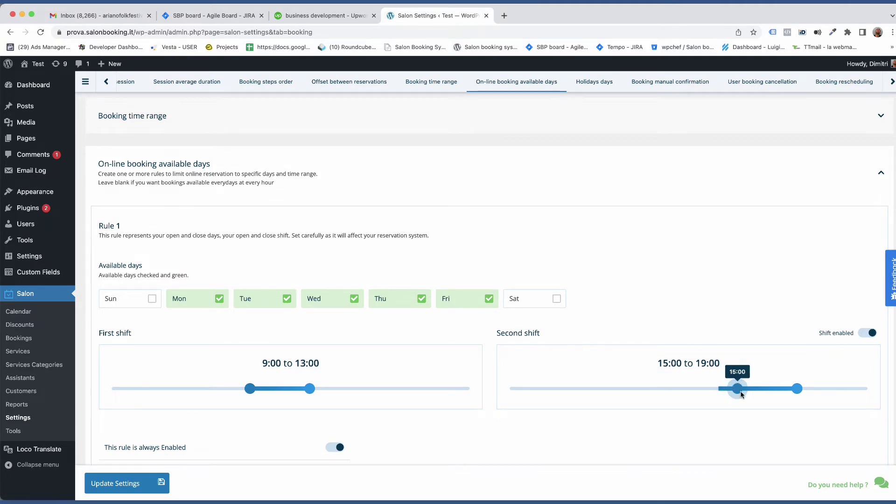
pyautogui.moveTo(798, 394); pyautogui.dragTo(809, 394)
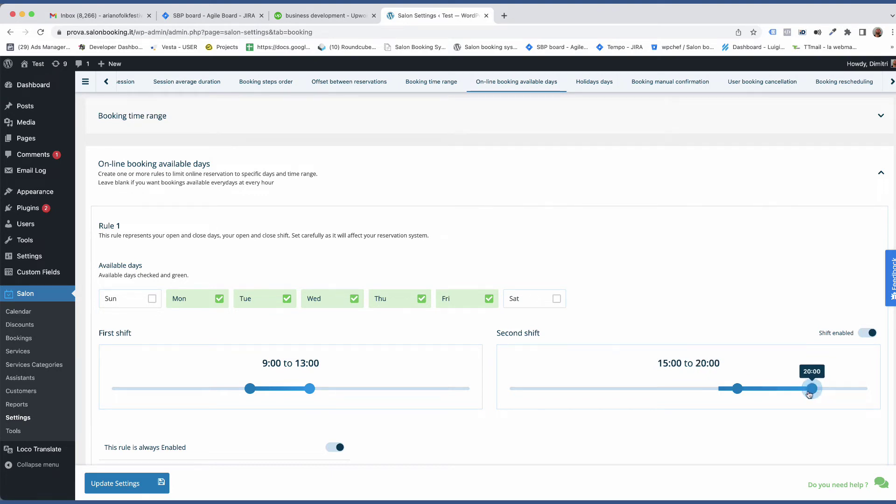
# Add a Saturday-only second rule with its second shift turned off
pyautogui.scroll(-5, 172, 275)
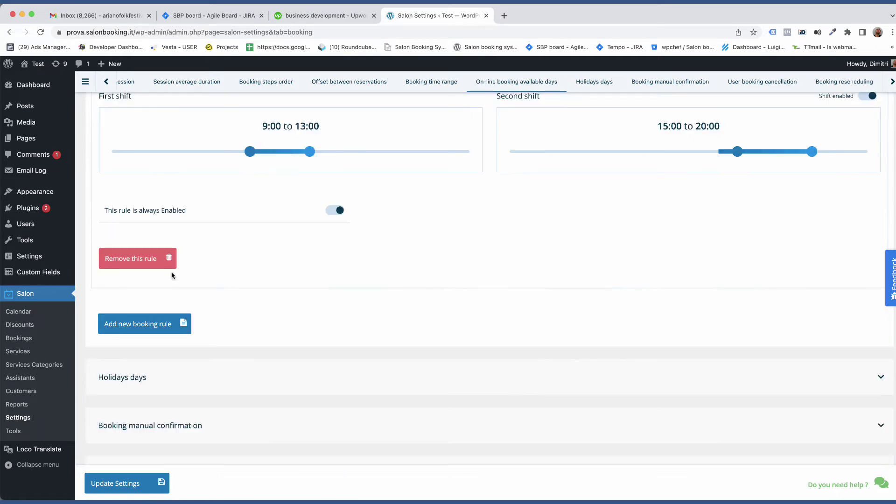
pyautogui.click(135, 323)
pyautogui.scroll(-2, 196, 310)
pyautogui.click(150, 295)
pyautogui.click(219, 294)
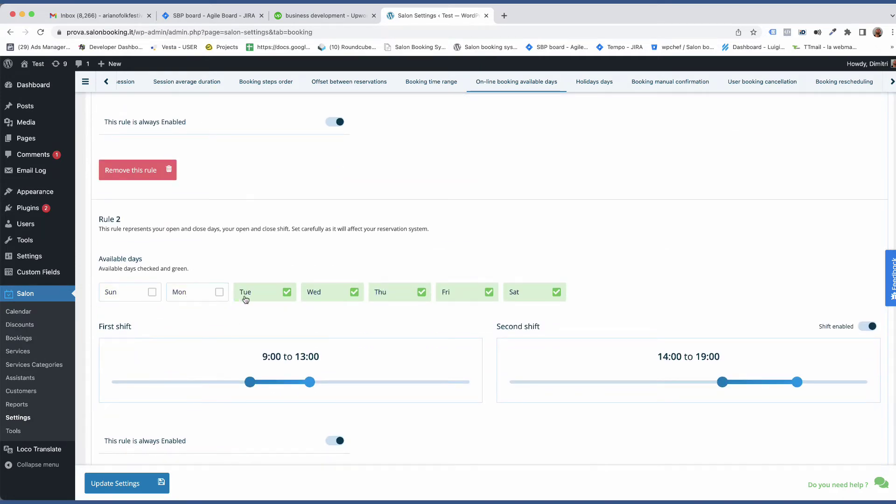
pyautogui.click(282, 294)
pyautogui.click(348, 294)
pyautogui.click(413, 293)
pyautogui.click(438, 295)
pyautogui.scroll(-1, 436, 313)
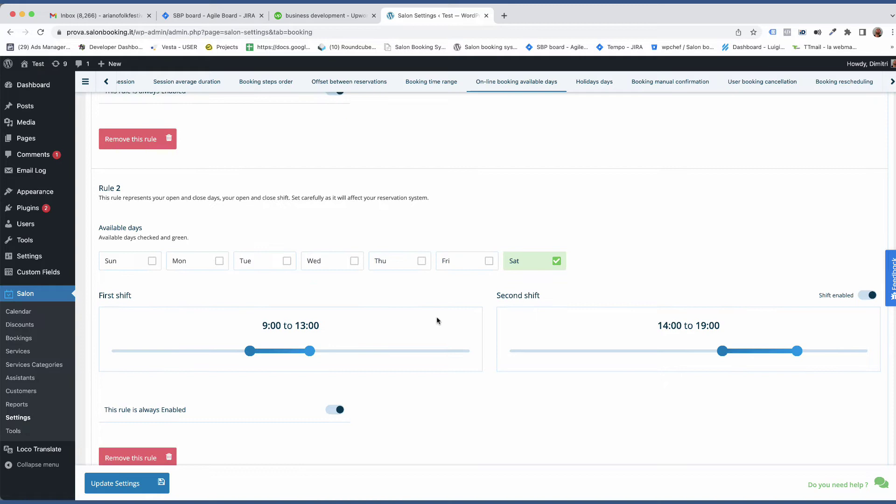
pyautogui.click(867, 295)
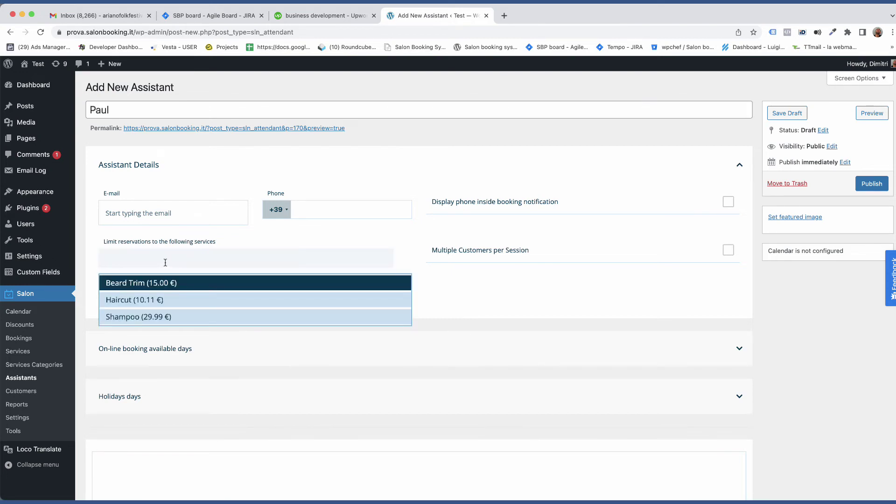
# Restrict the assistant's reservations to Haircut (10.11 €), dropping the Beard Trim service
pyautogui.click(158, 300)
pyautogui.click(156, 281)
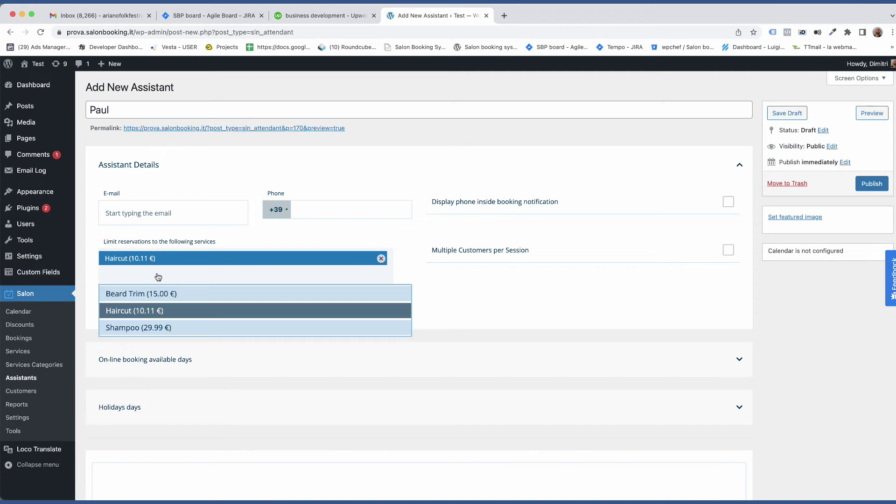
pyautogui.click(159, 295)
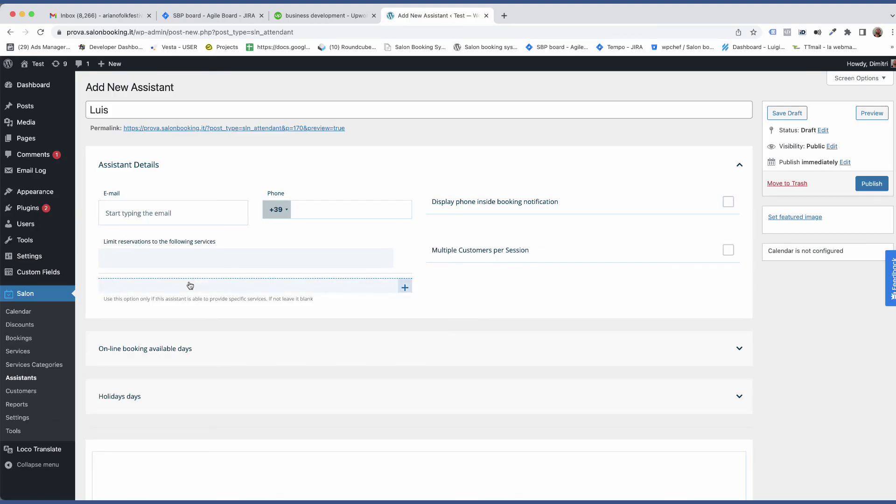
pyautogui.click(186, 260)
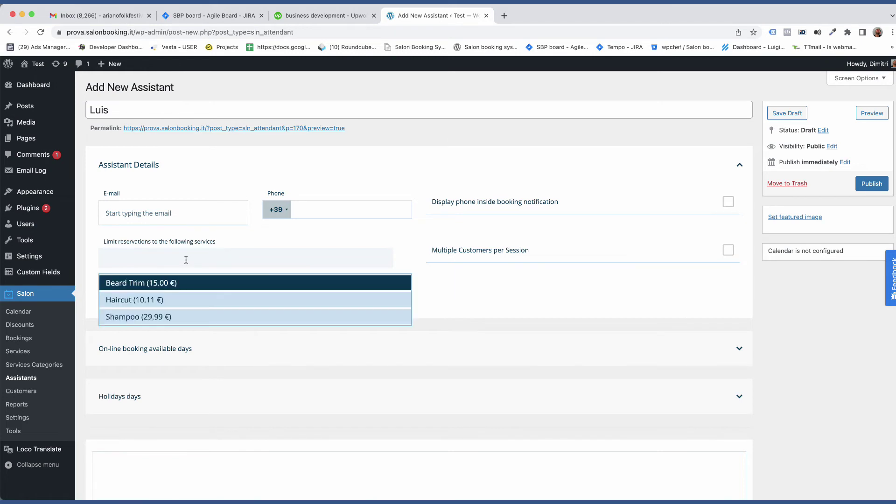
pyautogui.click(173, 301)
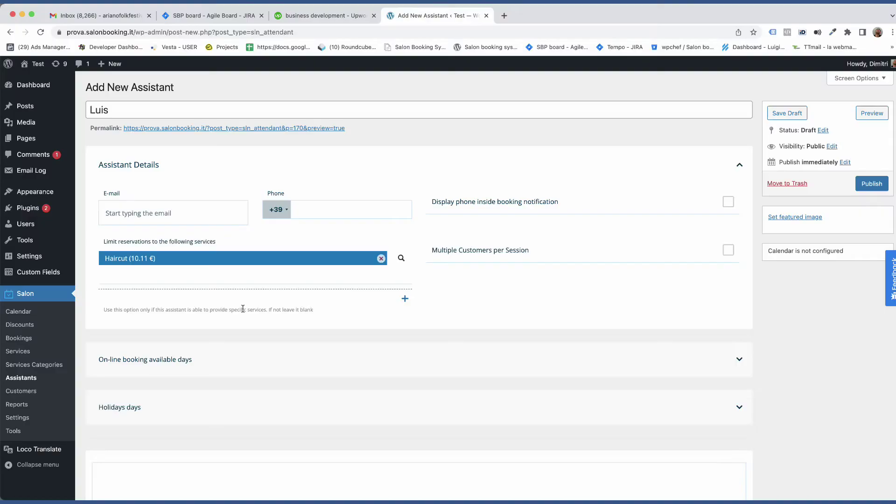
# Add the assistant's first availability rule with all seven days unchecked
pyautogui.scroll(-3, 241, 308)
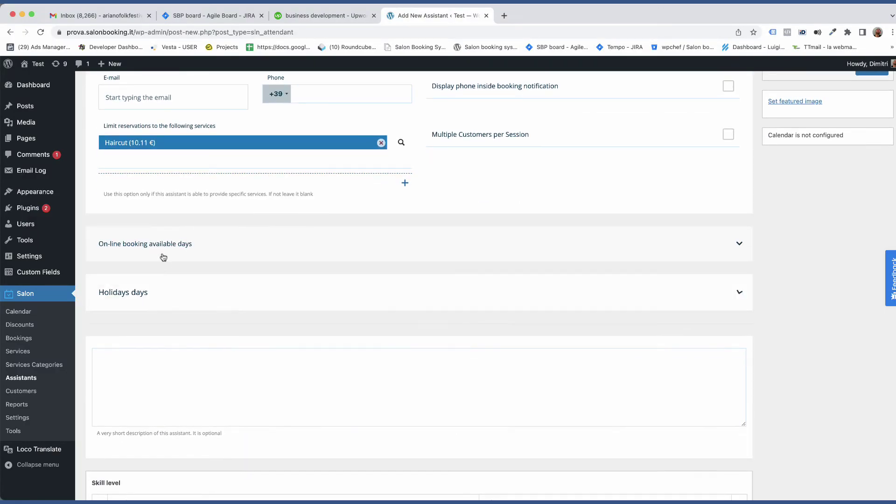
pyautogui.click(163, 258)
pyautogui.scroll(-3, 162, 252)
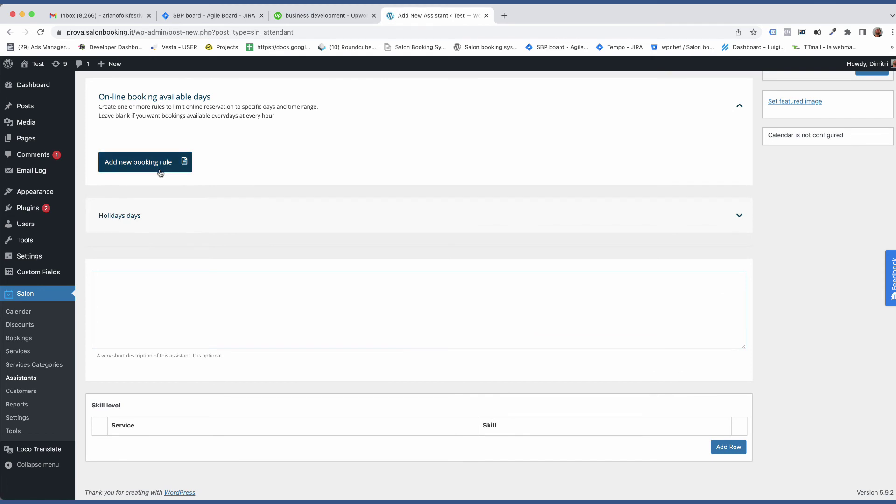
pyautogui.click(160, 173)
pyautogui.click(145, 231)
pyautogui.click(180, 227)
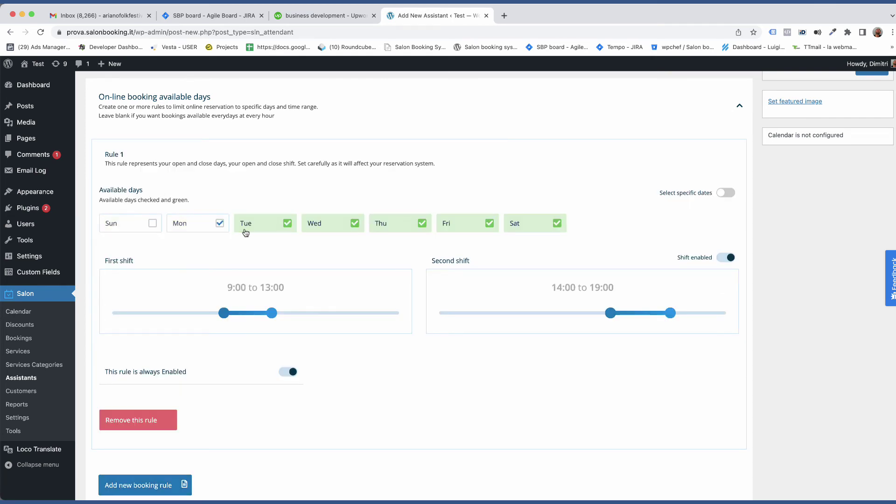
pyautogui.click(246, 230)
pyautogui.click(319, 228)
pyautogui.click(380, 227)
pyautogui.click(471, 227)
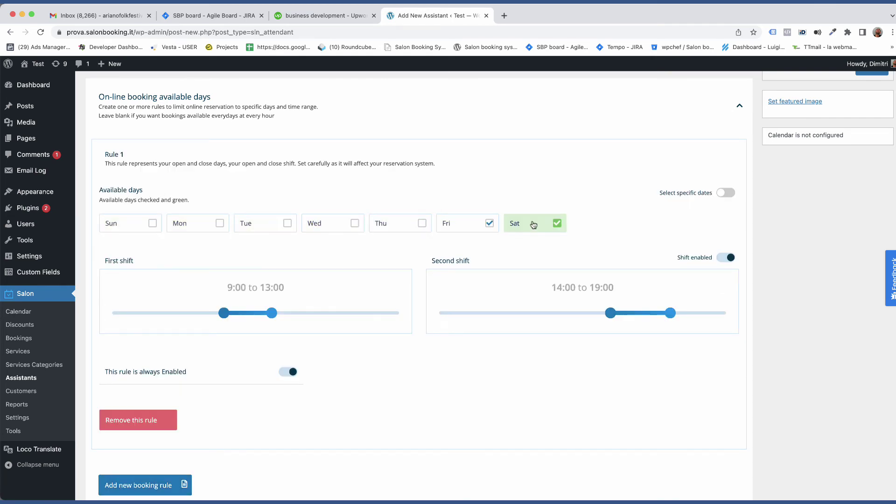
pyautogui.click(534, 225)
# Add a second availability rule that leaves only Saturday checked
pyautogui.scroll(-3, 483, 256)
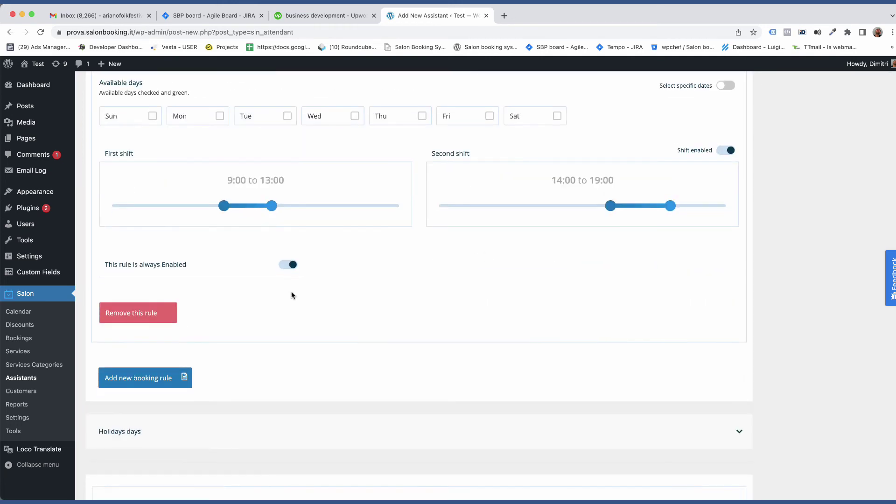
pyautogui.click(145, 379)
pyautogui.scroll(-2, 326, 336)
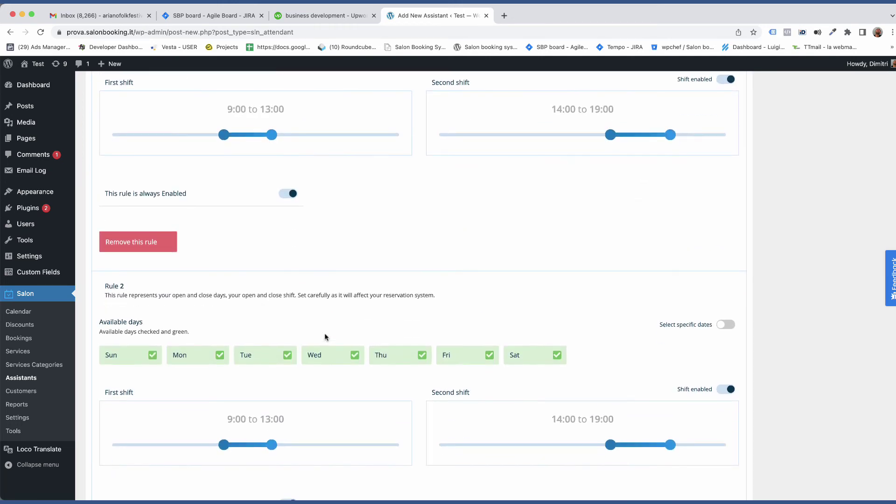
pyautogui.click(116, 356)
pyautogui.click(178, 359)
pyautogui.click(267, 358)
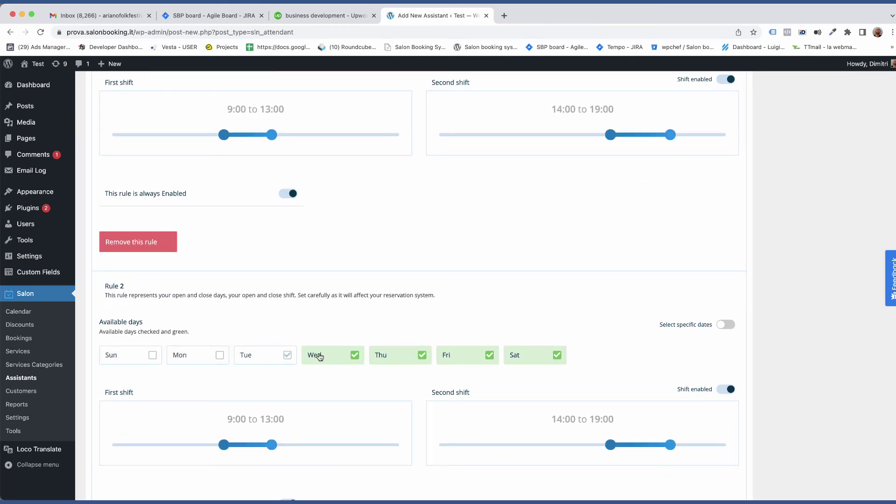
pyautogui.click(320, 357)
pyautogui.click(377, 356)
pyautogui.click(464, 356)
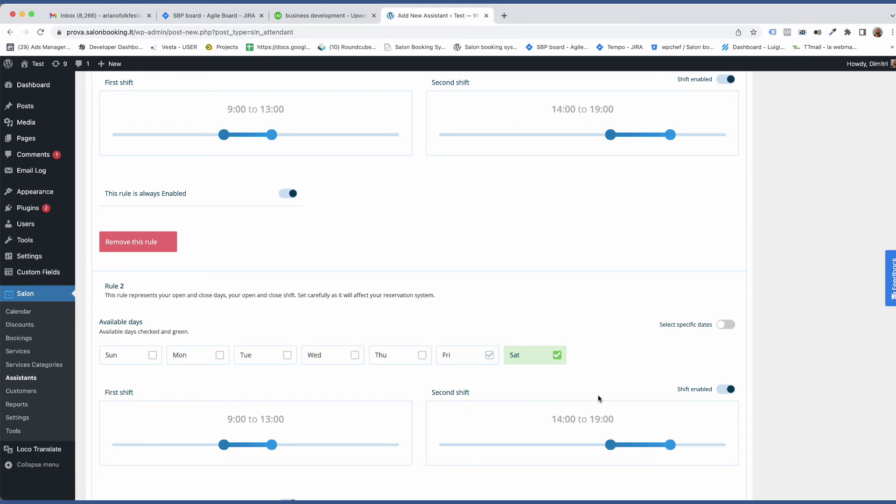
# Turn off the Saturday rule's second shift and end the single shift at 18:00
pyautogui.click(723, 390)
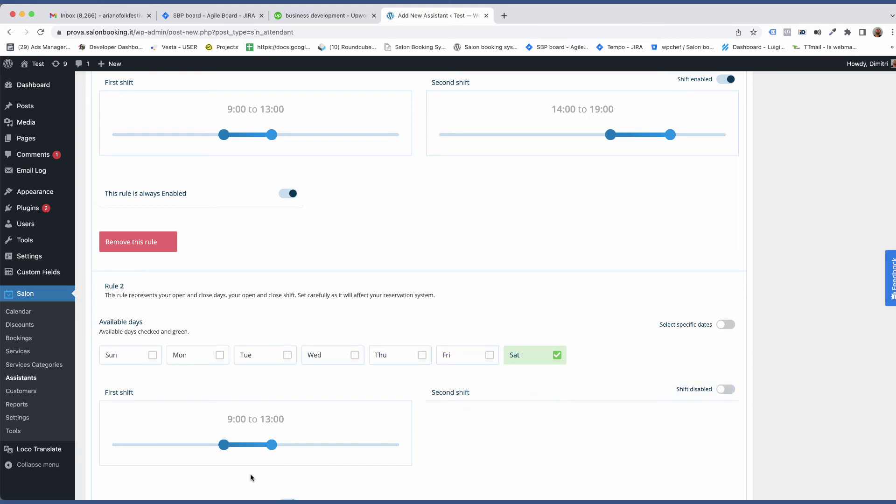
pyautogui.moveTo(273, 445); pyautogui.dragTo(330, 448)
pyautogui.scroll(-1, 805, 337)
pyautogui.scroll(3, 805, 336)
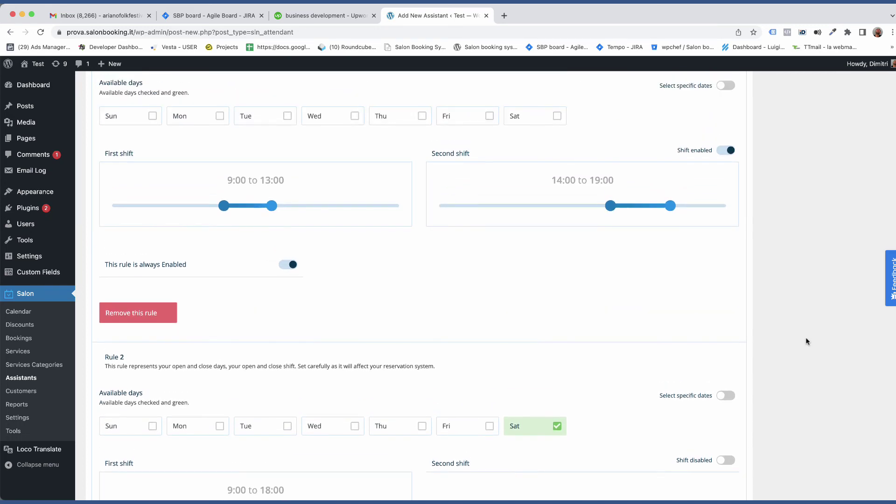
pyautogui.scroll(1, 805, 336)
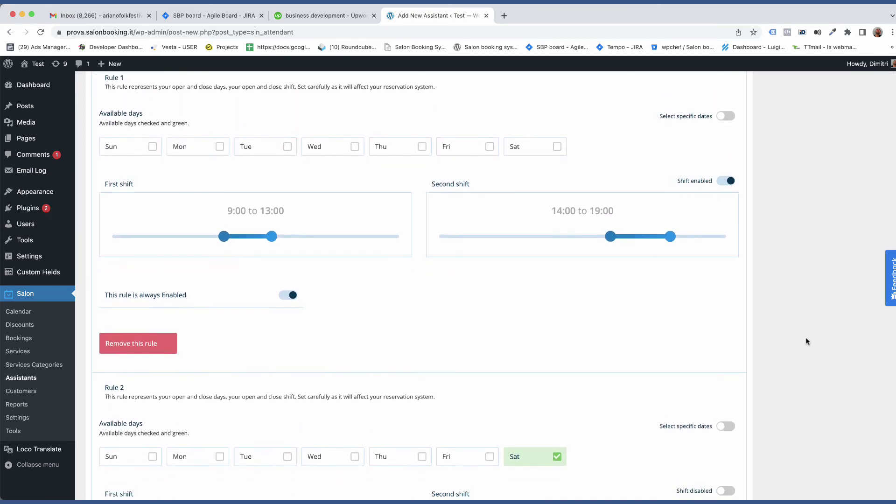
pyautogui.scroll(-5, 805, 338)
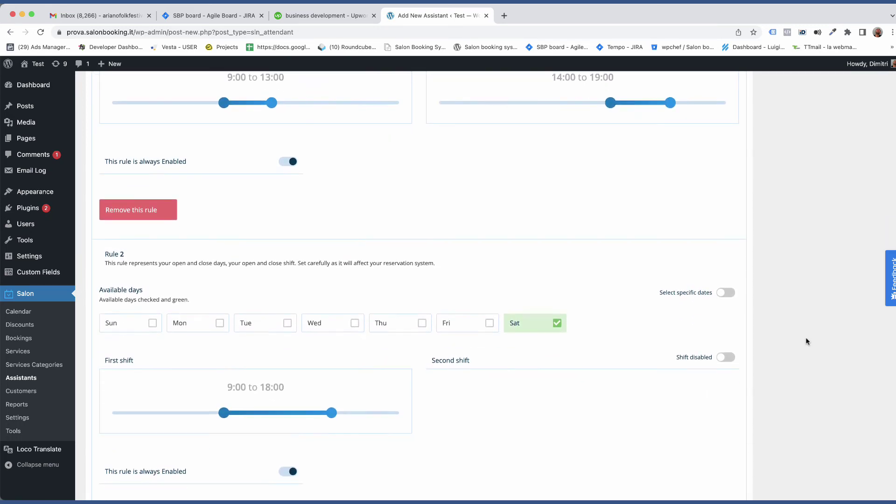
pyautogui.scroll(-1, 806, 341)
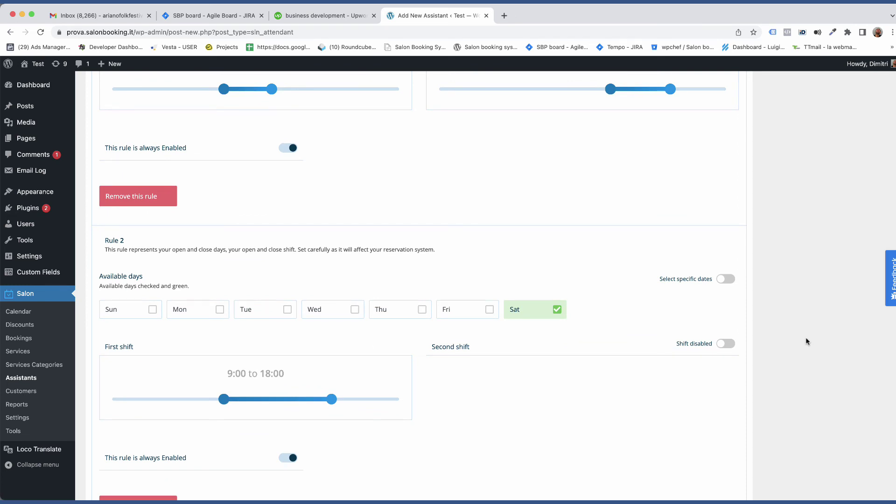